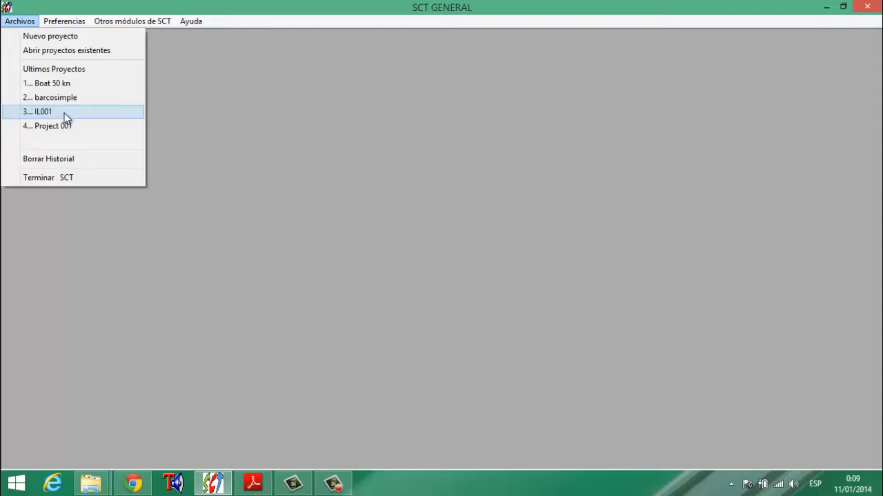
- Open the recent project IL001 and show the Panel data of the Fondo Proa bottom area
left_click(64, 114)
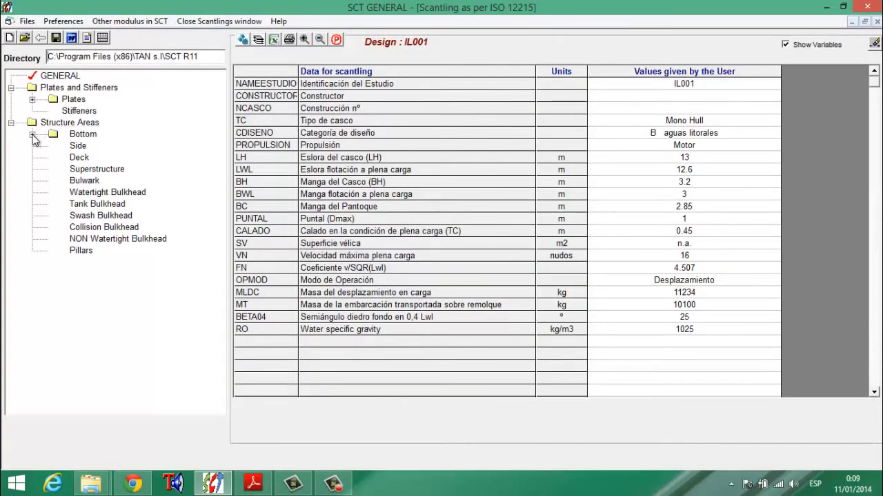
left_click(31, 134)
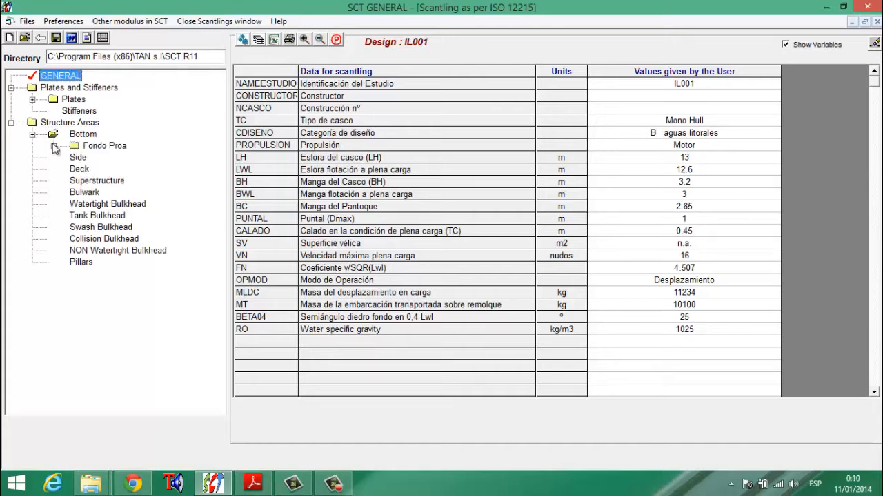
left_click(53, 145)
left_click(114, 157)
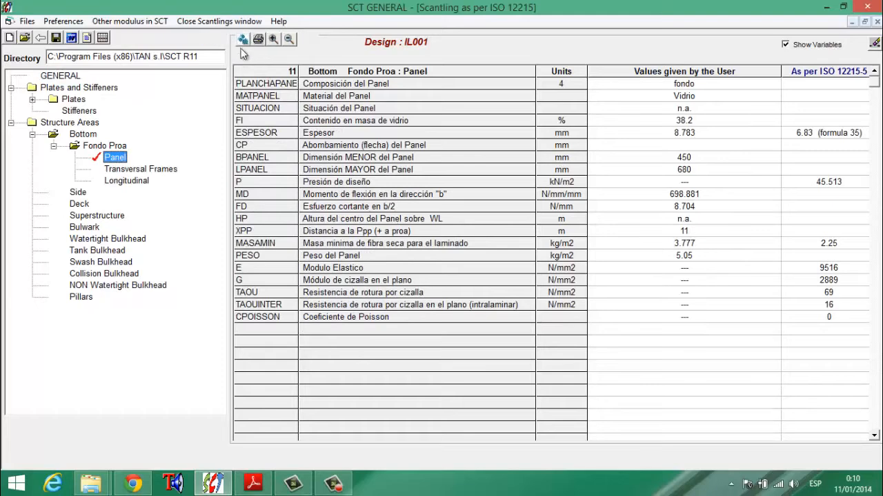
- Calculate the Fondo Proa panel, accepting the ply analysis for this time only
left_click(242, 40)
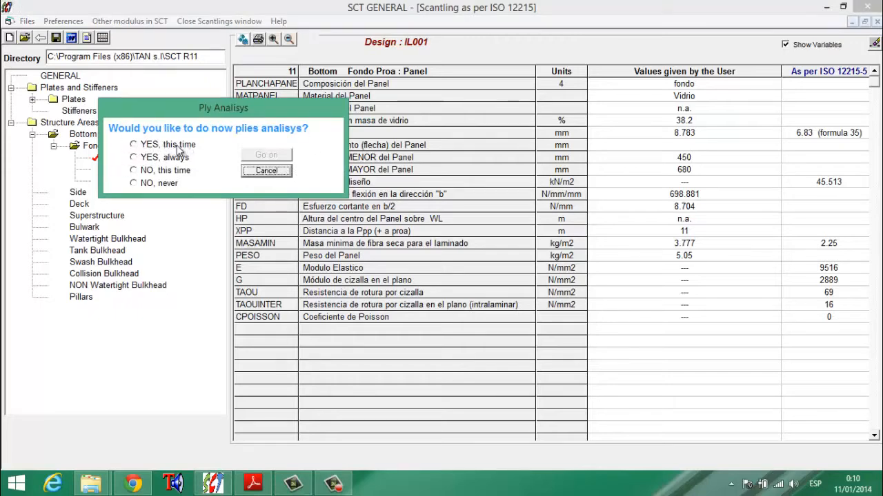
left_click(133, 144)
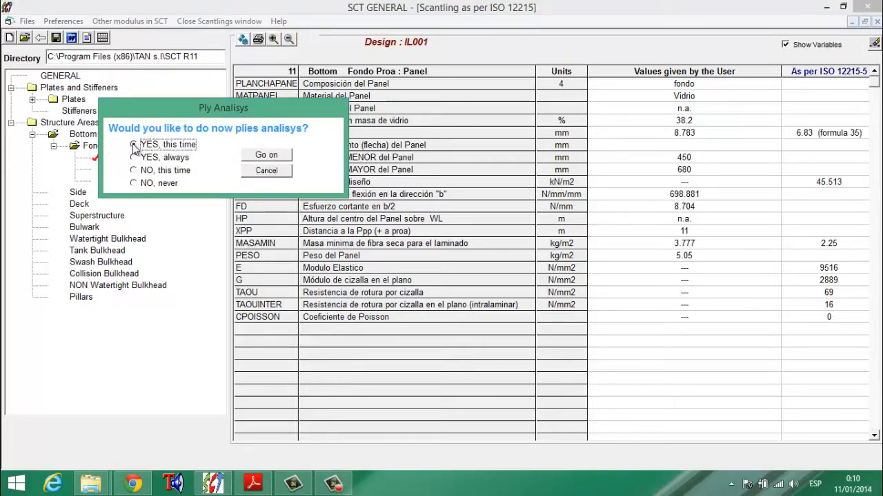
left_click(267, 155)
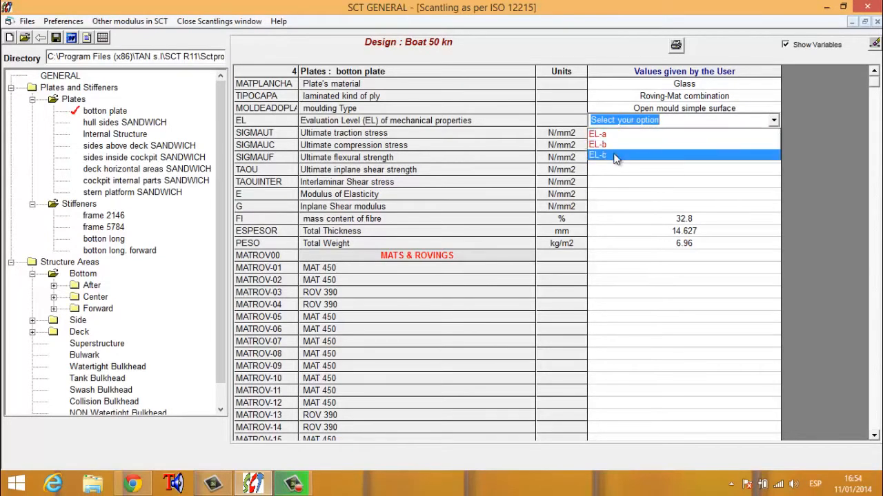
- Try evaluation level EL-a for the botton plate's mechanical properties, switch it to EL-b, and reopen the level choices
left_click(618, 135)
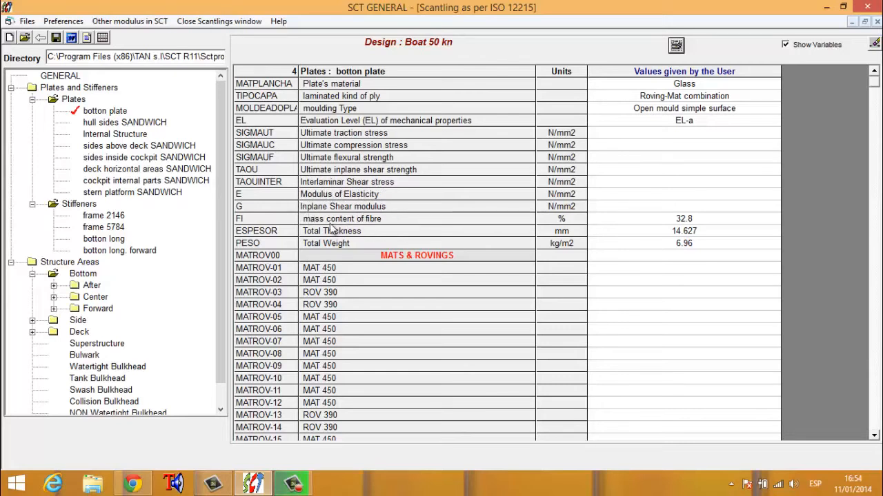
left_click(690, 120)
left_click(762, 141)
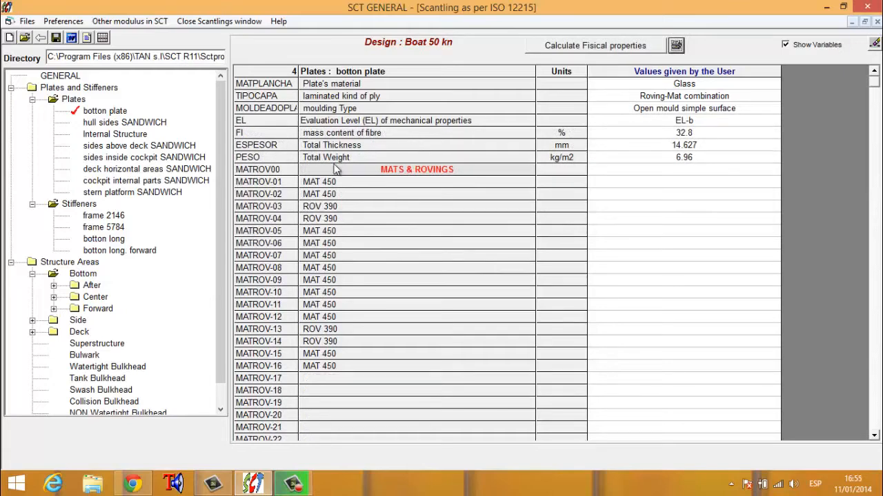
left_click(731, 121)
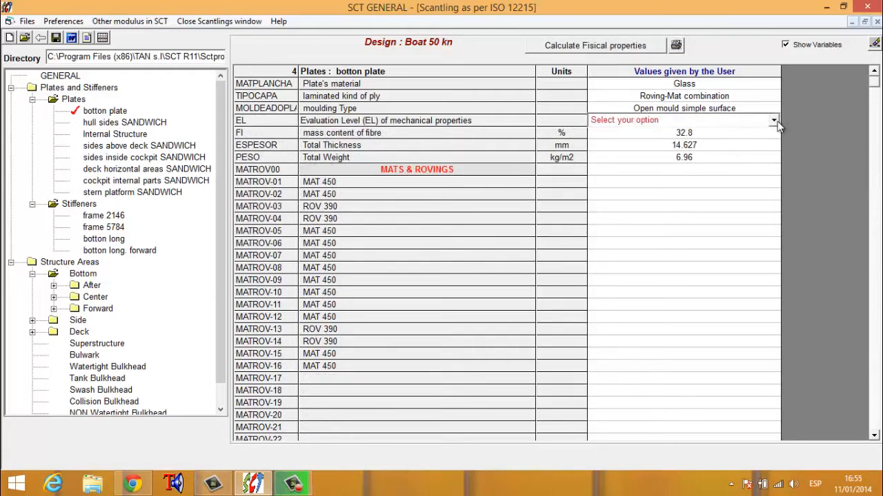
left_click(773, 120)
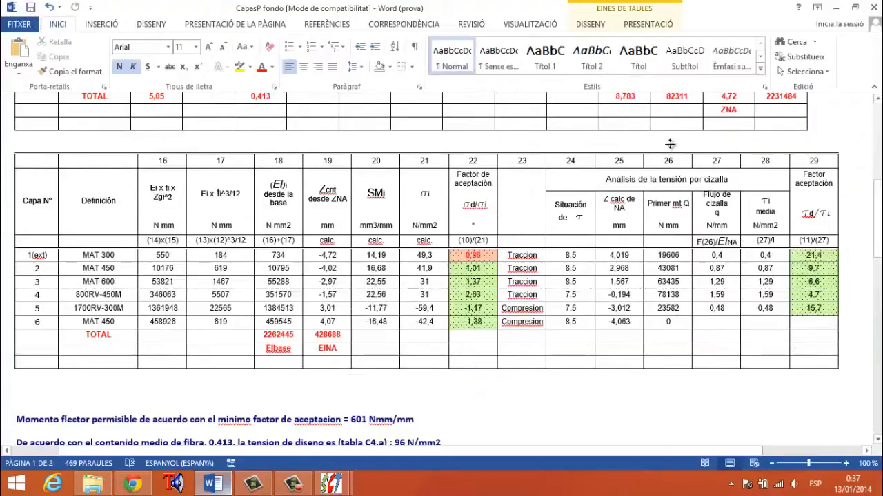
- Review the ply-by-ply analysis report of the fondo panel in Word from its beginning
scroll(679, 176, "up", 10)
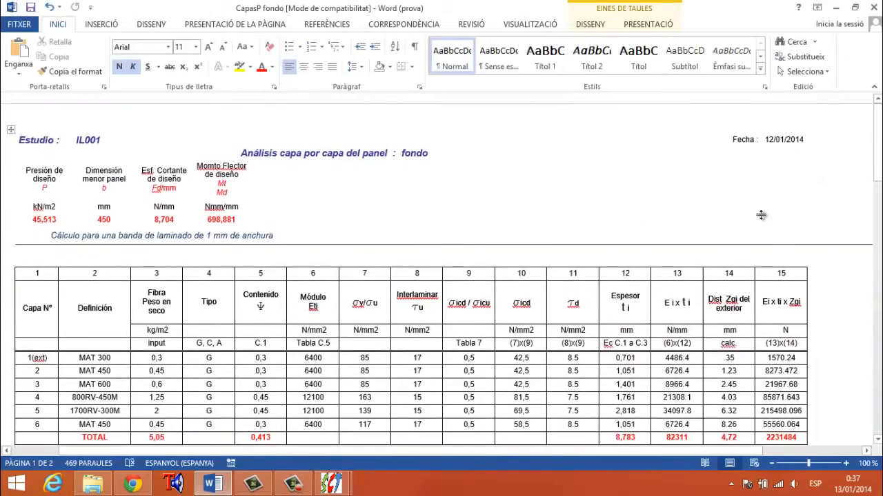
left_click_drag(878, 143, 878, 144)
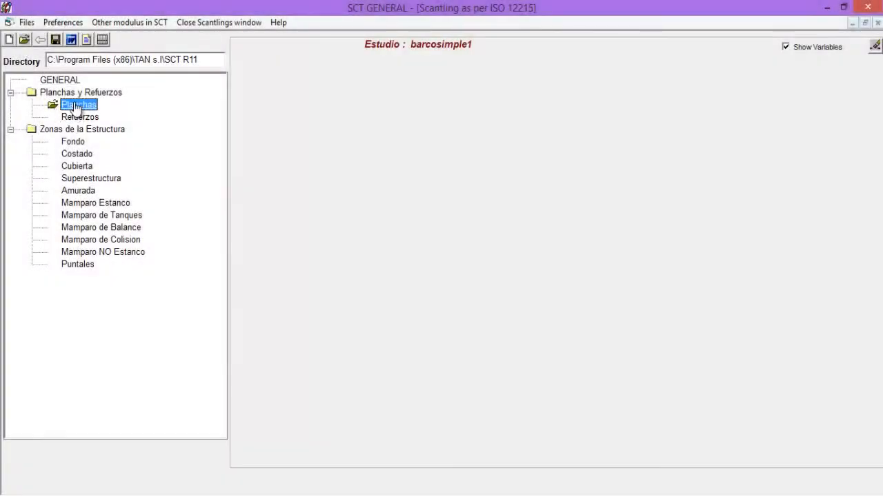
- Add a new plate called "plancha de fondo" with Madera contrachapado as its material
right_click(77, 107)
left_click(75, 93)
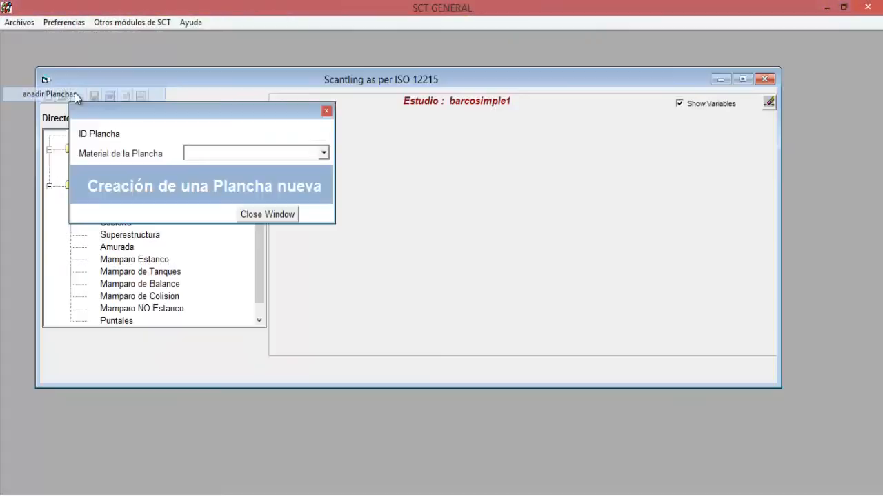
left_click(204, 132)
type("plancha")
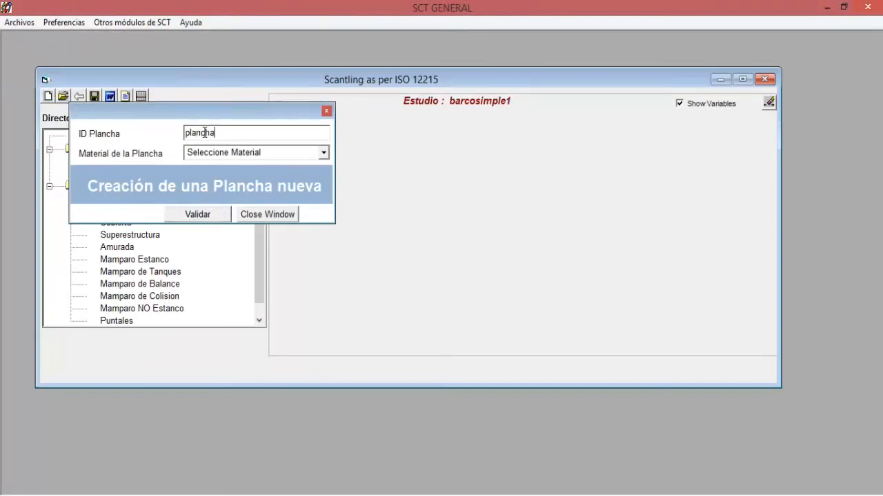
type(" de fondo")
left_click(323, 153)
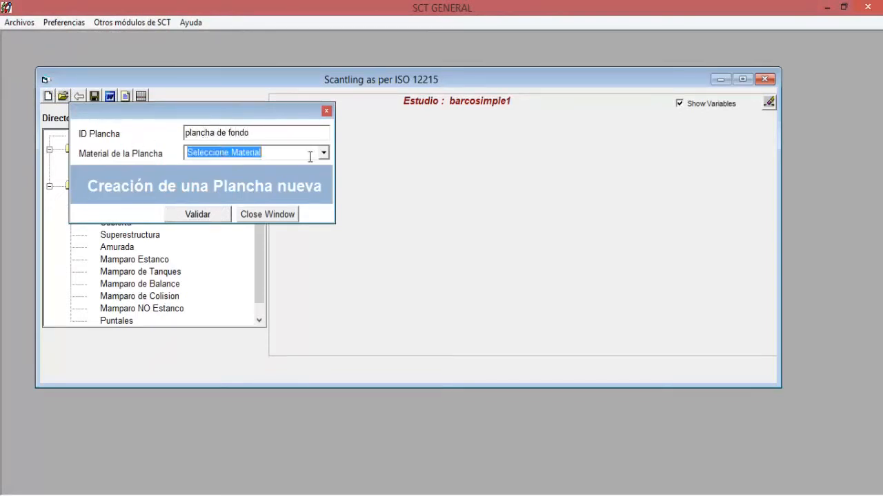
left_click_drag(324, 181, 334, 206)
left_click(284, 179)
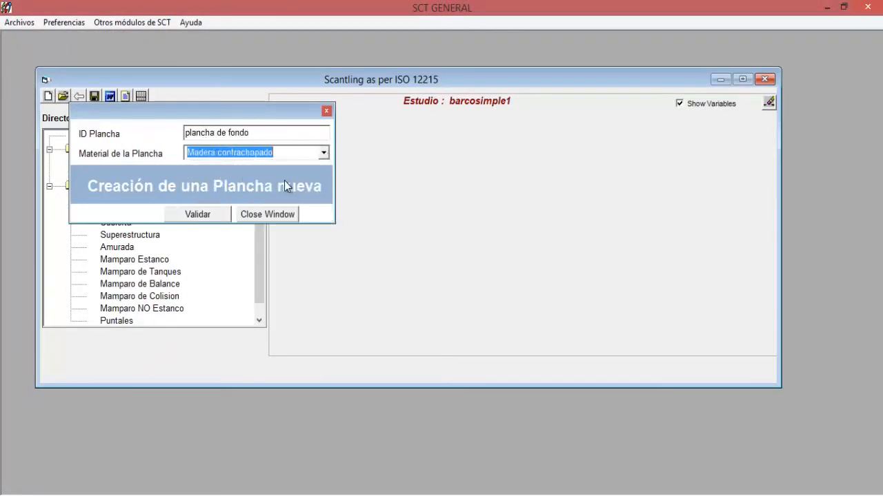
left_click(199, 214)
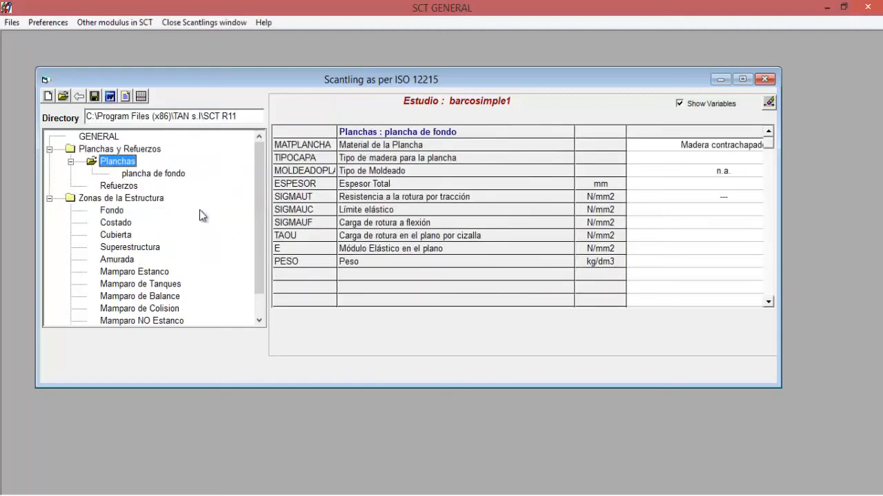
- Set the wood type of plancha de fondo to Iroco and its total thickness to 10 mm
left_click(742, 79)
left_click(666, 102)
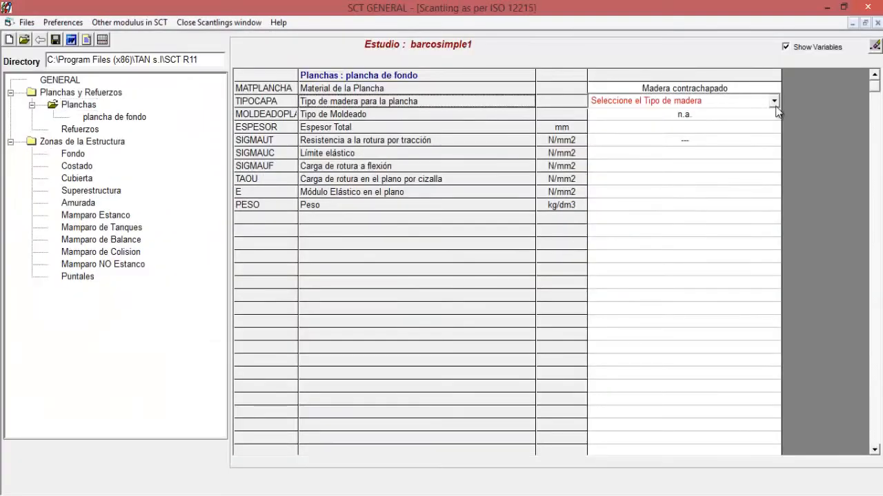
left_click(773, 104)
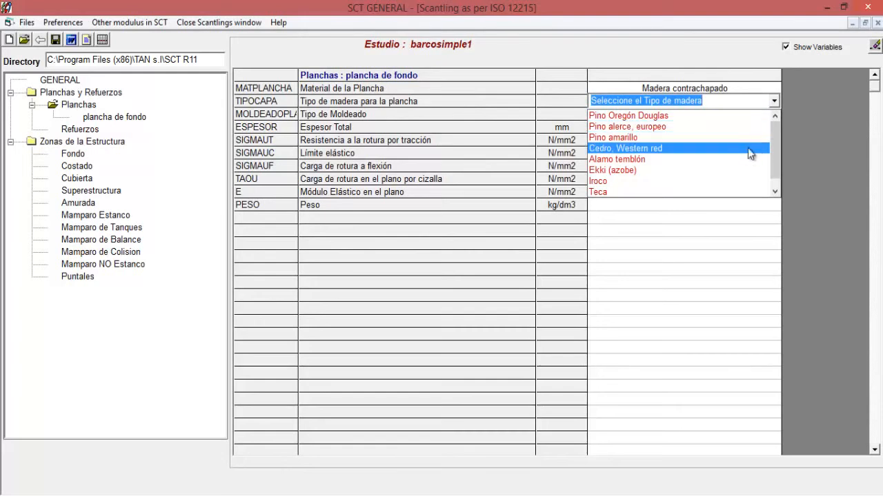
left_click(716, 182)
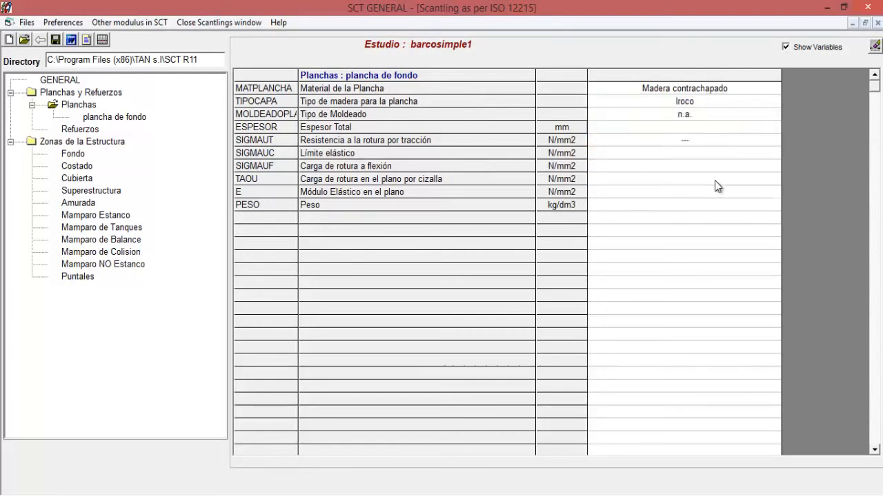
left_click(712, 126)
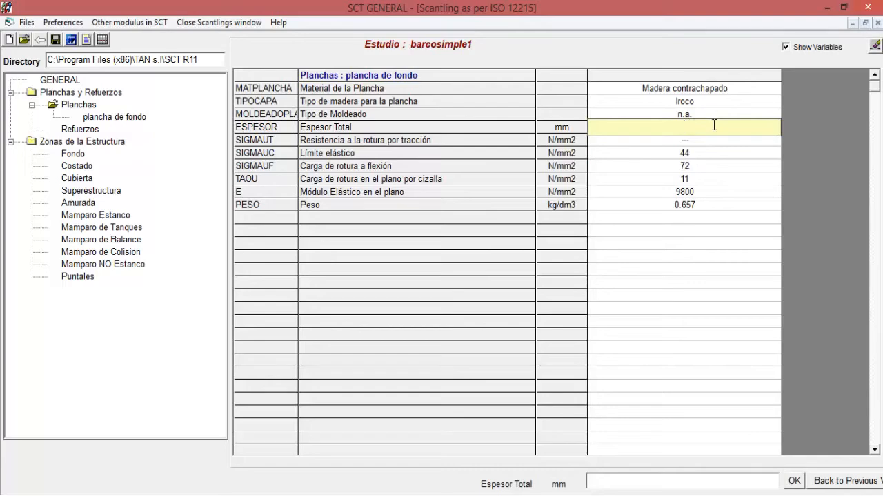
type("10")
key("Return")
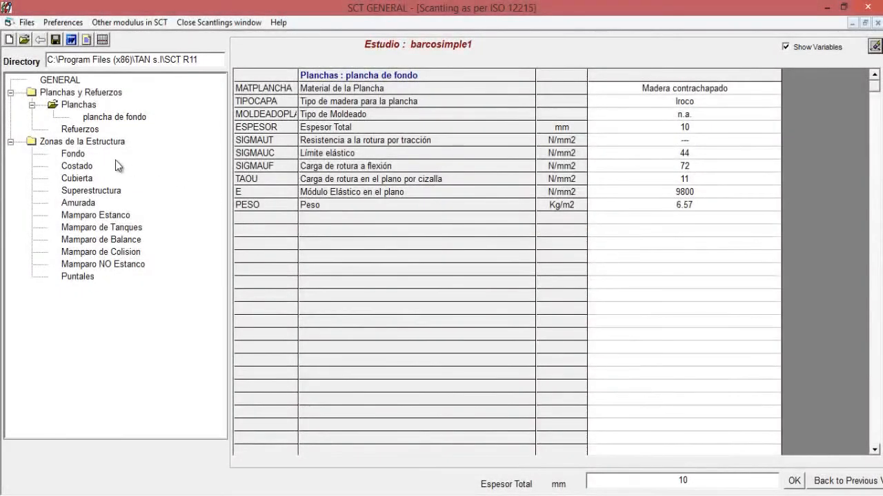
- Add a zone named "plancha de fondo" to the Fondo structure area
left_click(74, 154)
right_click(74, 155)
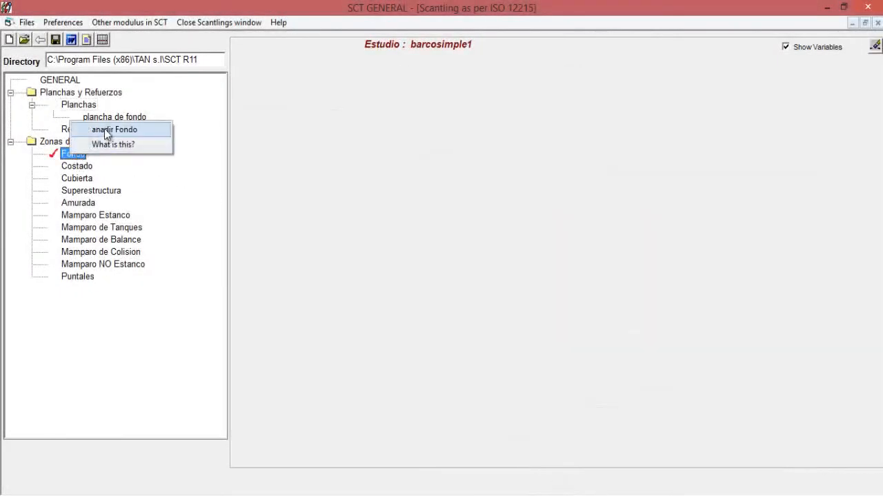
left_click(105, 128)
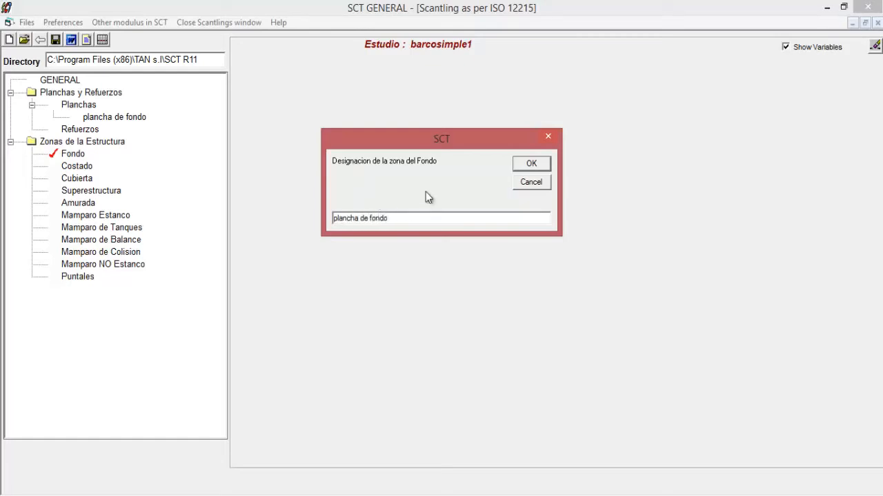
left_click(532, 164)
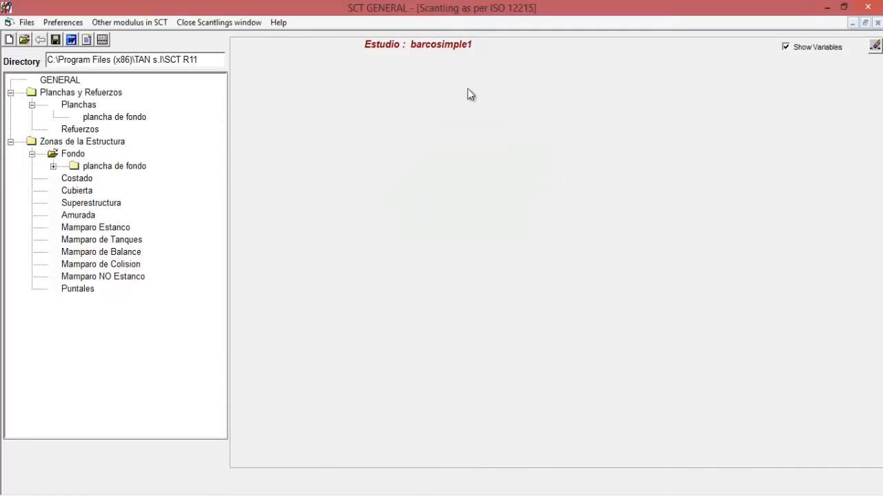
- Open the new bottom zone's Panel data and assign the plate plancha de fondo as the panel composition
left_click(53, 166)
left_click(107, 181)
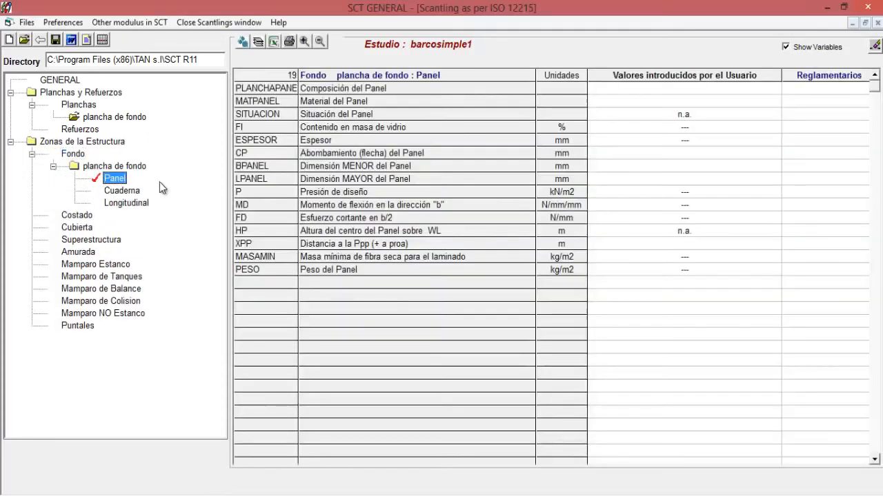
left_click(685, 91)
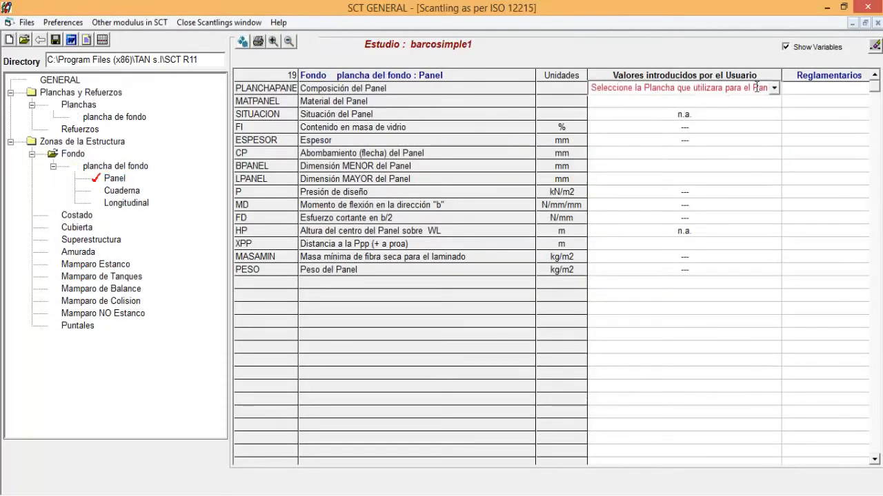
left_click(774, 90)
left_click(766, 102)
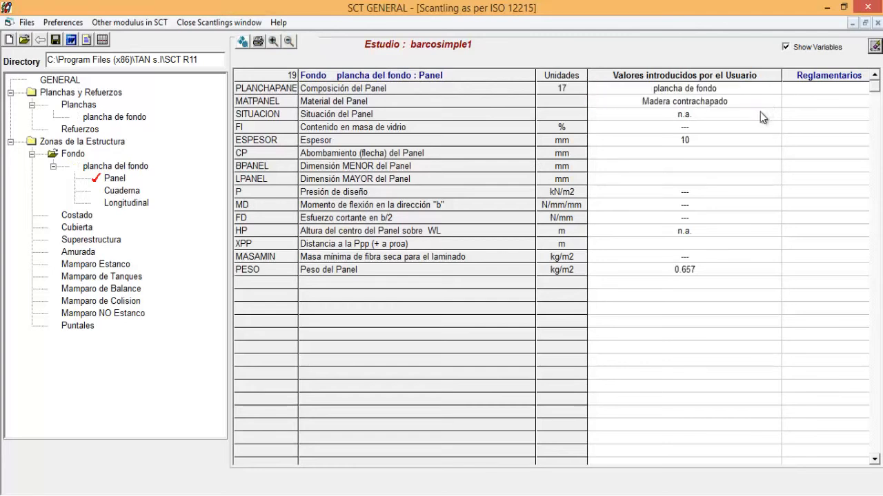
- Set the panel's camber to 0 mm, its smaller dimension to 4000 mm and its larger dimension to 8000 mm
left_click(736, 155)
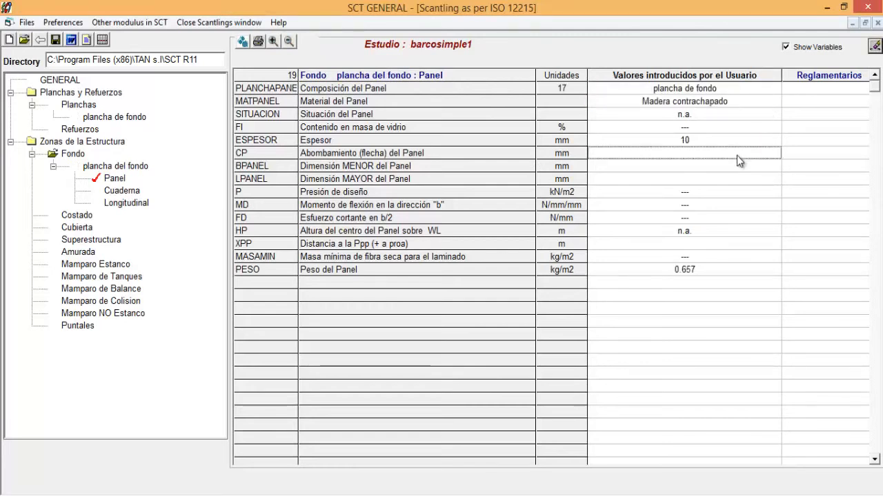
type("0")
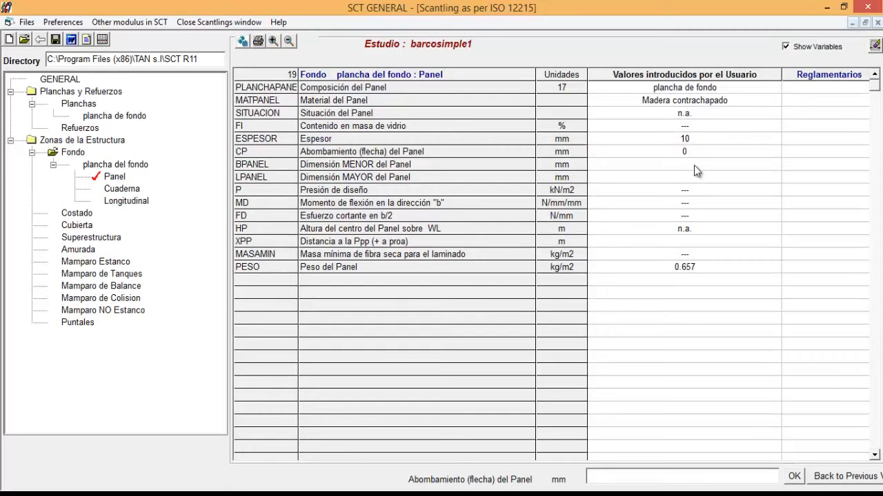
left_click(695, 165)
type("4000")
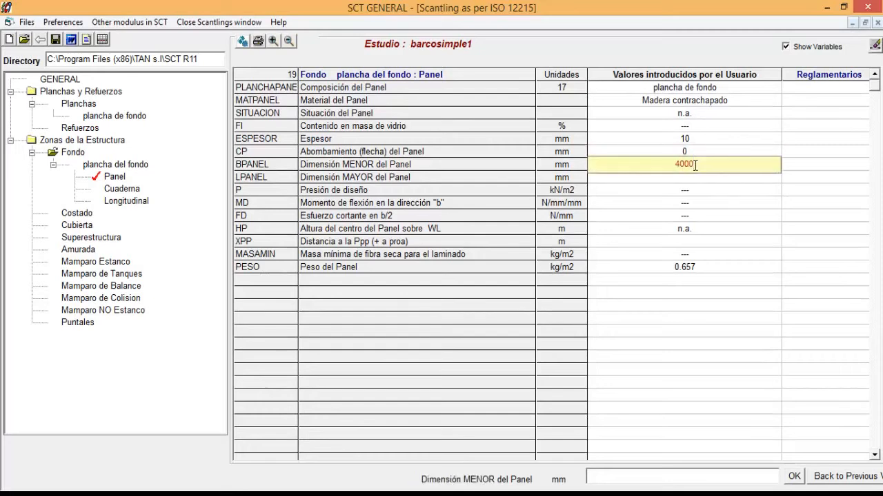
left_click(666, 177)
type("8000")
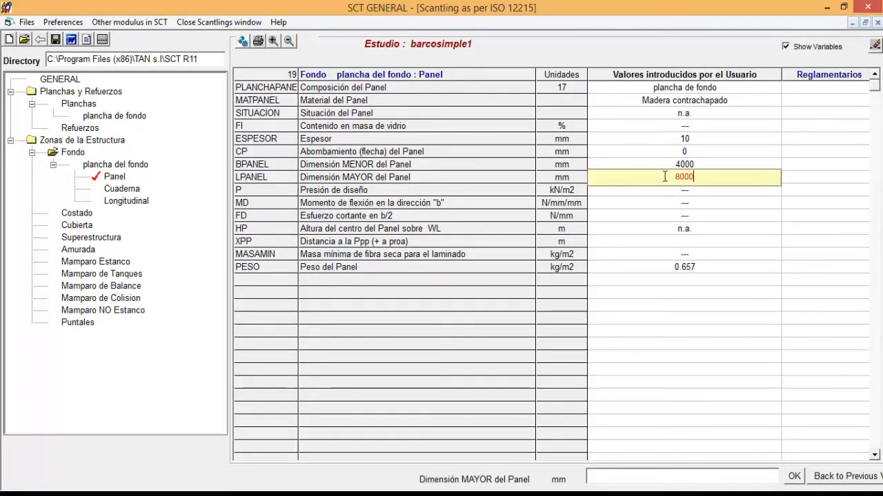
- Set the panel's distance to the Ppp to 3.2 m and calculate the current element
left_click(690, 239)
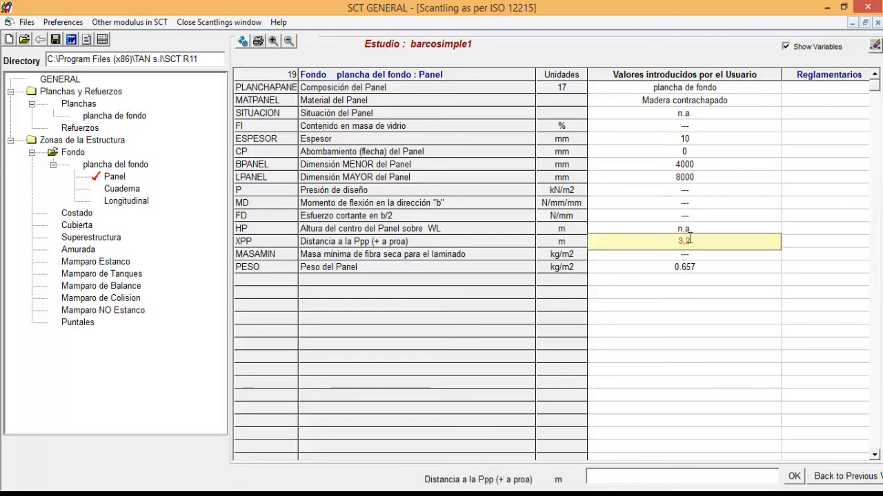
type("3,2")
key("Return")
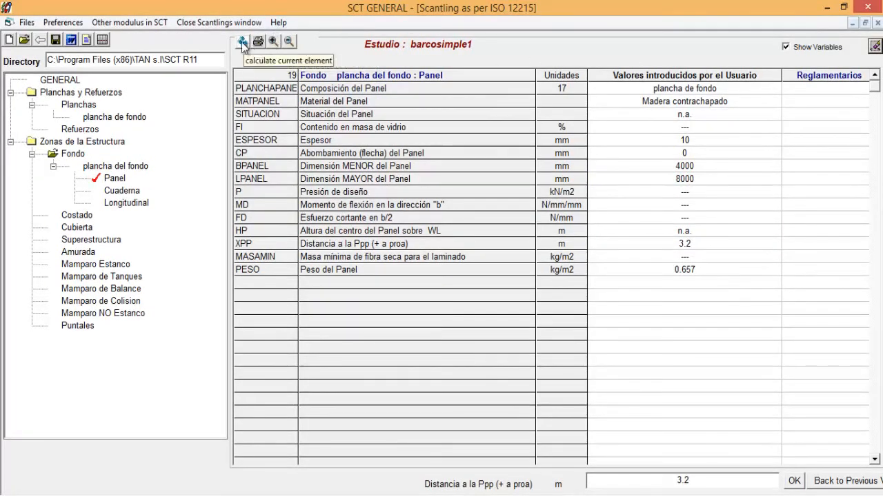
left_click(243, 42)
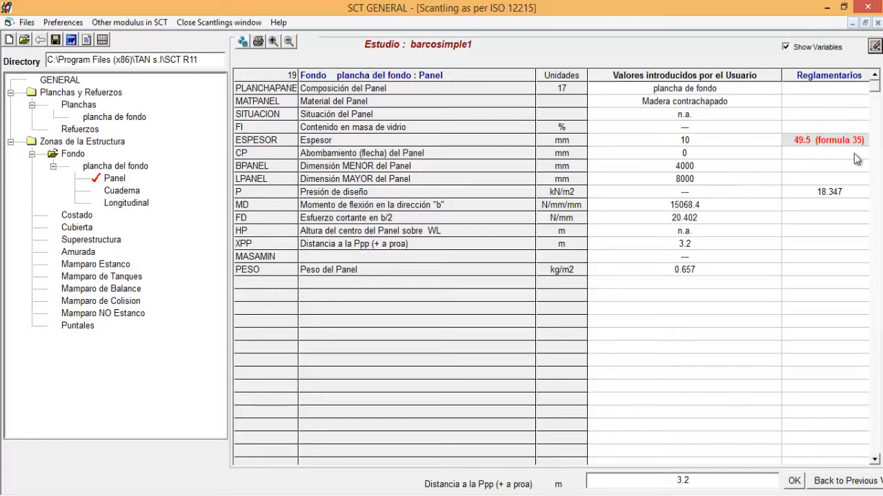
- Set the total thickness of the plate plancha de fondo to 50 mm and recalculate the bottom zone's panel
left_click(99, 117)
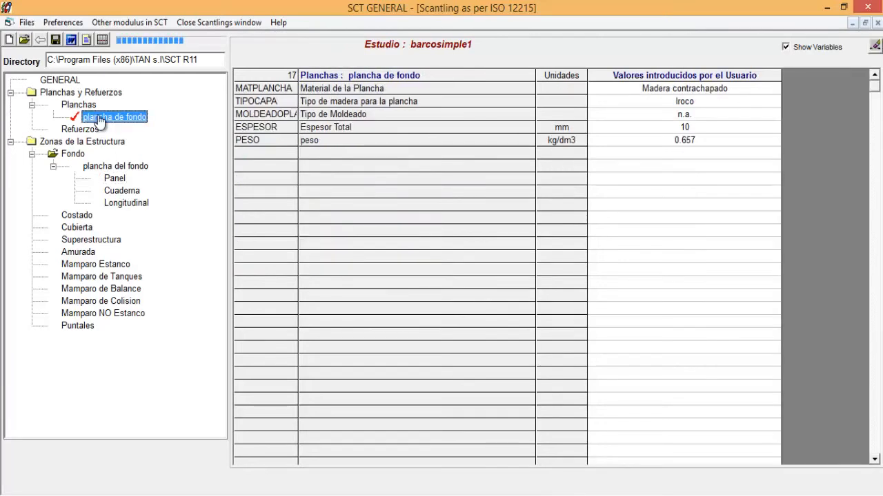
left_click(706, 130)
type("50")
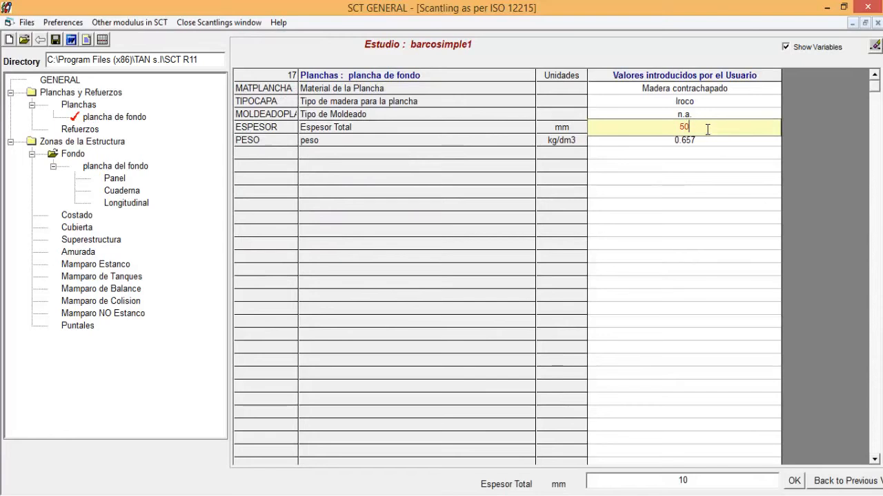
key("Return")
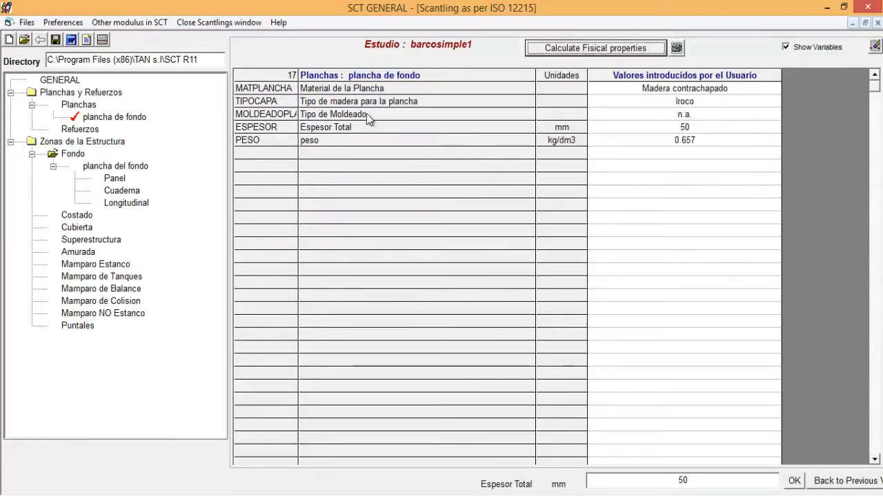
left_click(114, 179)
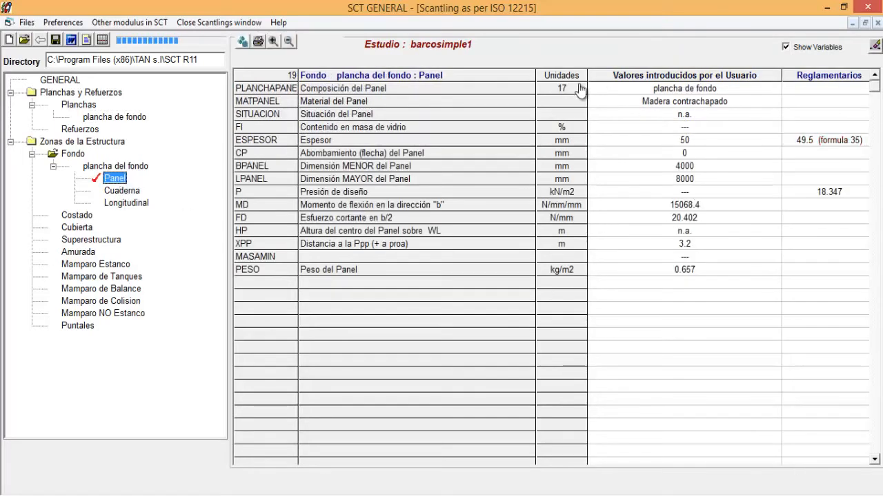
left_click(242, 44)
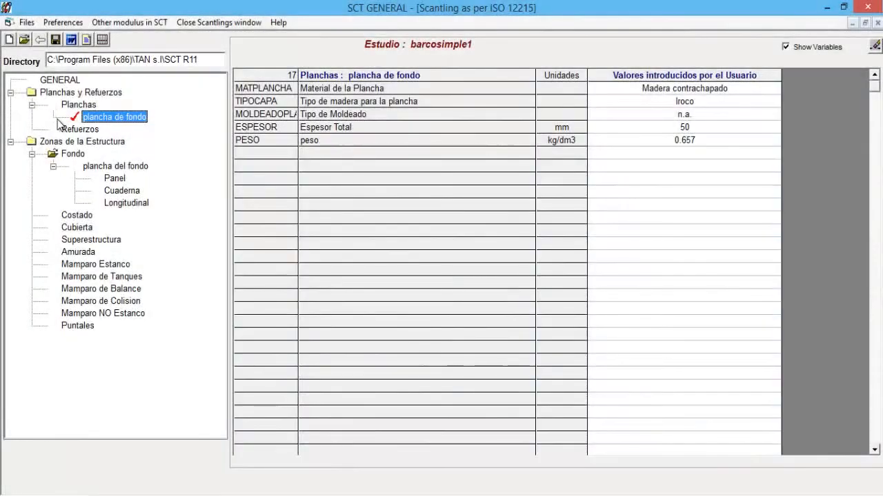
- Change the material of the plate plancha de fondo to ALUMINIO EN AW-5086 and set its total thickness to 30 mm
left_click(717, 88)
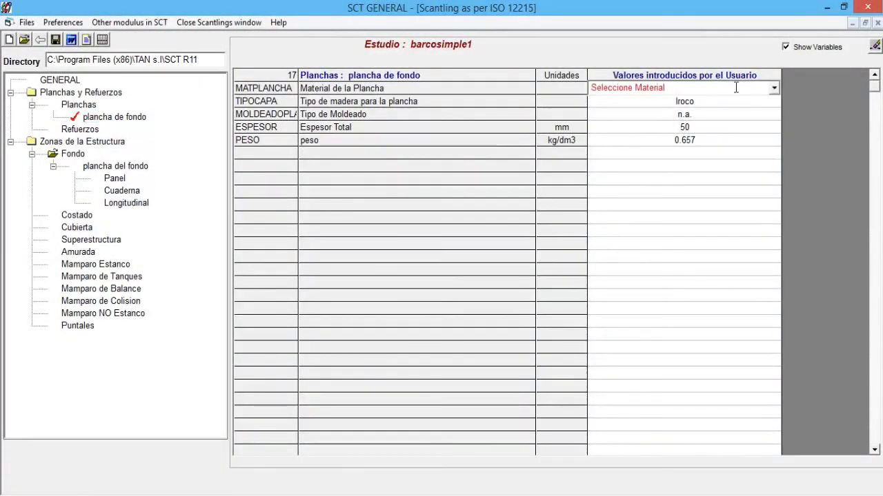
left_click(773, 88)
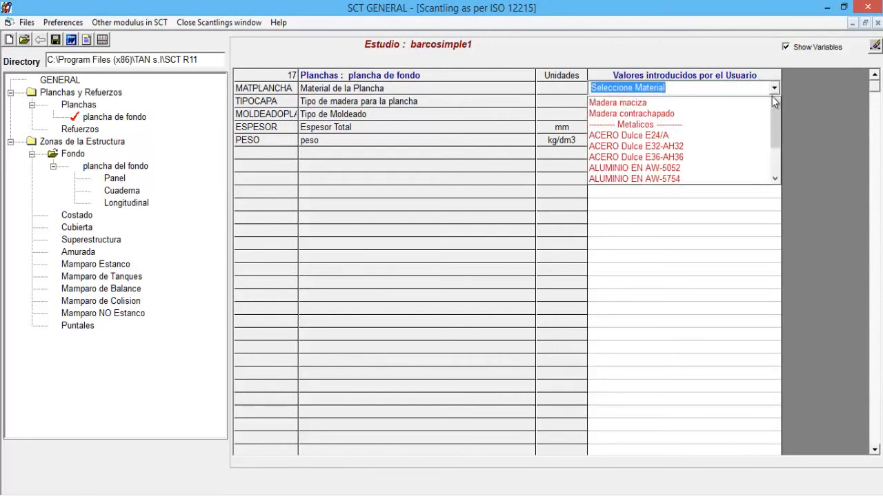
left_click_drag(774, 116, 778, 130)
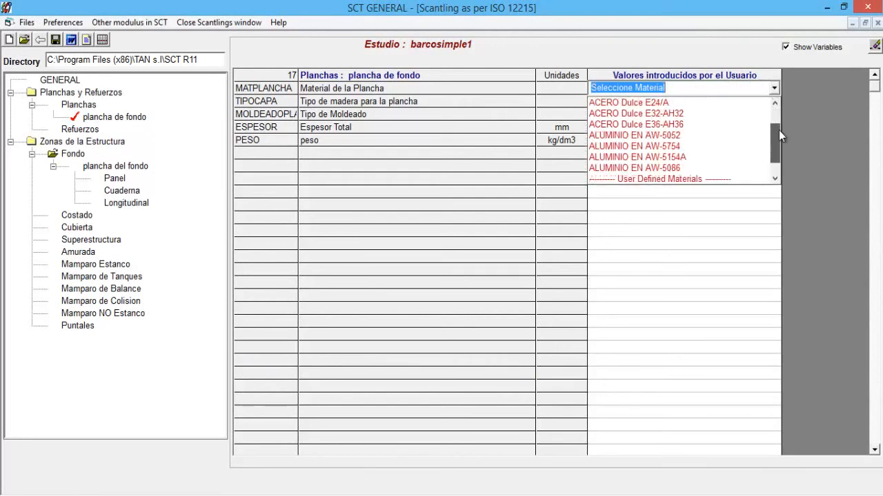
left_click(702, 166)
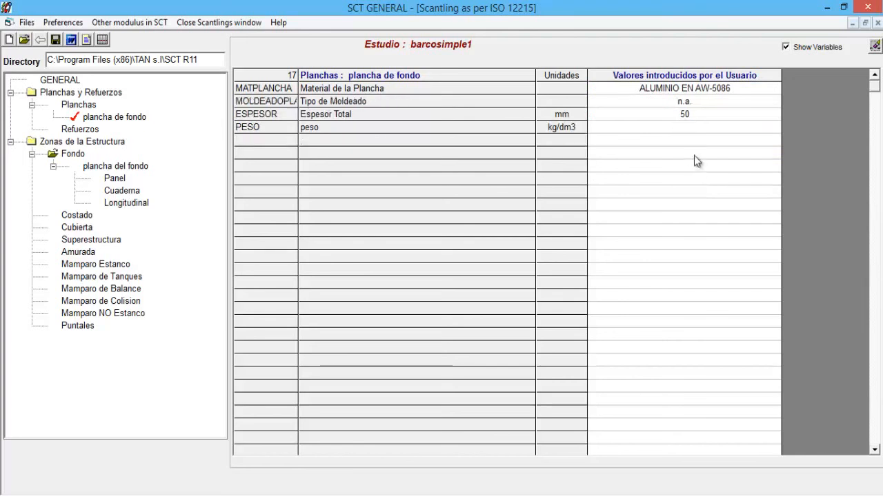
left_click(699, 113)
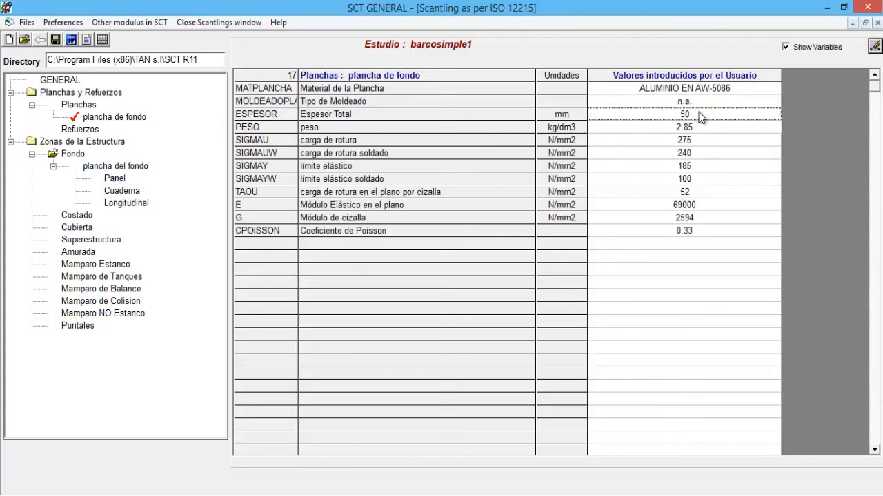
type("3")
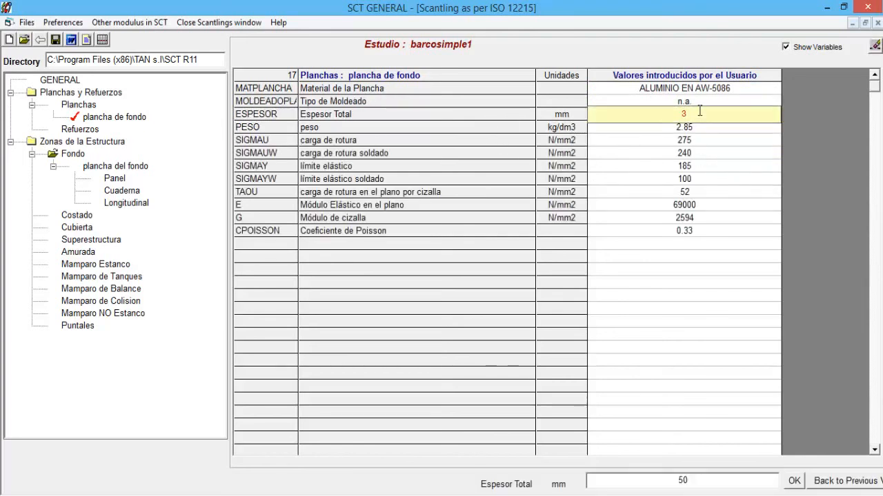
key("Return")
- Reassign the plate plancha de fondo as the bottom zone's panel composition and recalculate the current element
left_click(115, 178)
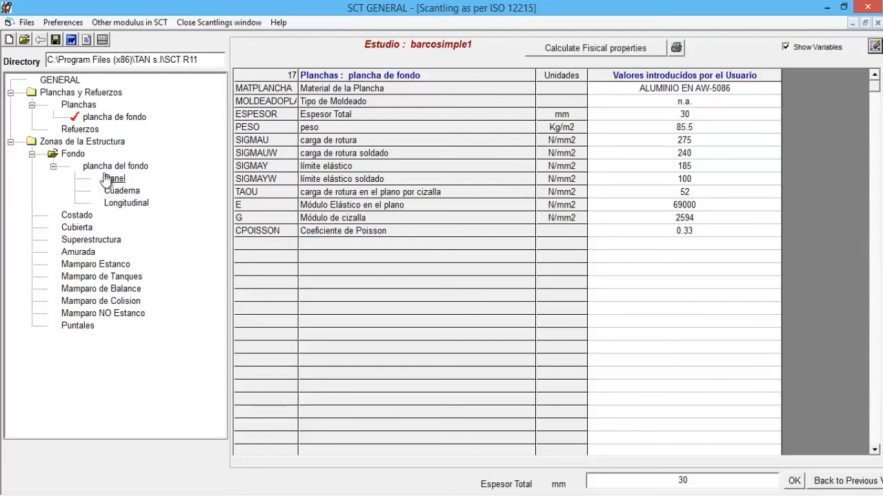
left_click(734, 90)
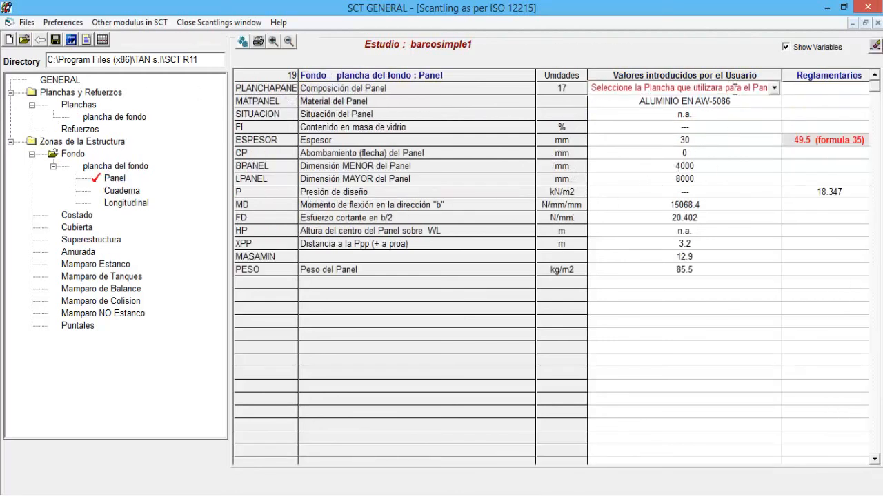
left_click(772, 89)
left_click(759, 102)
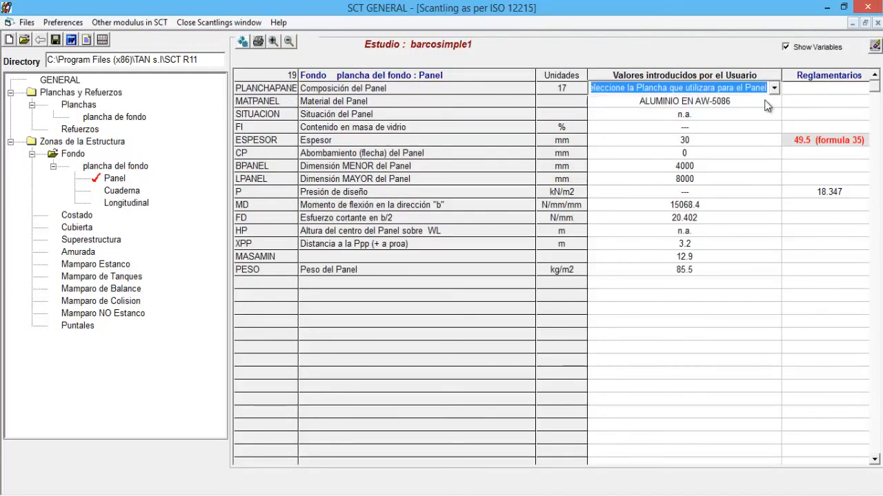
left_click(243, 43)
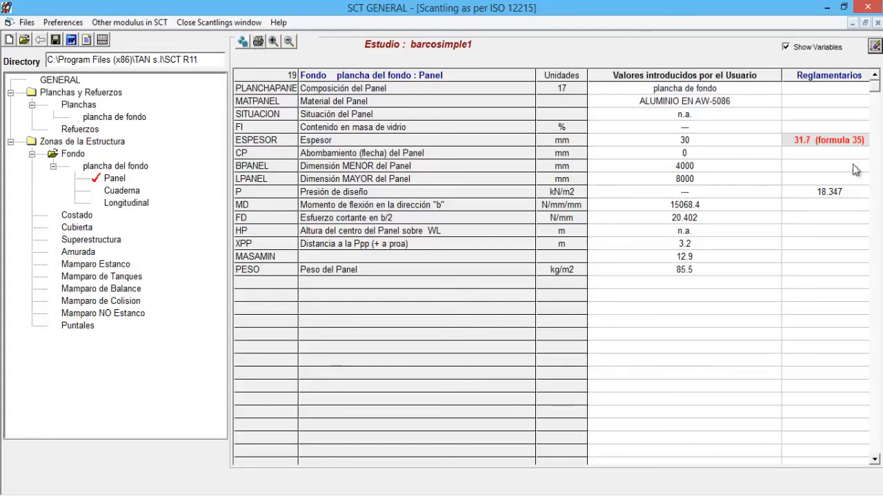
left_click(791, 140)
- Set the total thickness of the plate plancha de fondo to 32 mm and calculate its physical properties
left_click(114, 118)
left_click(725, 118)
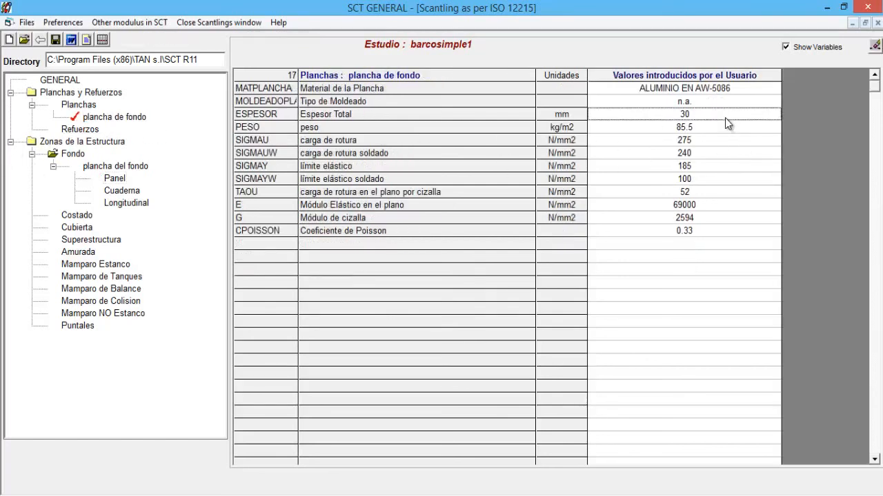
left_click(724, 118)
type("32")
key("Return")
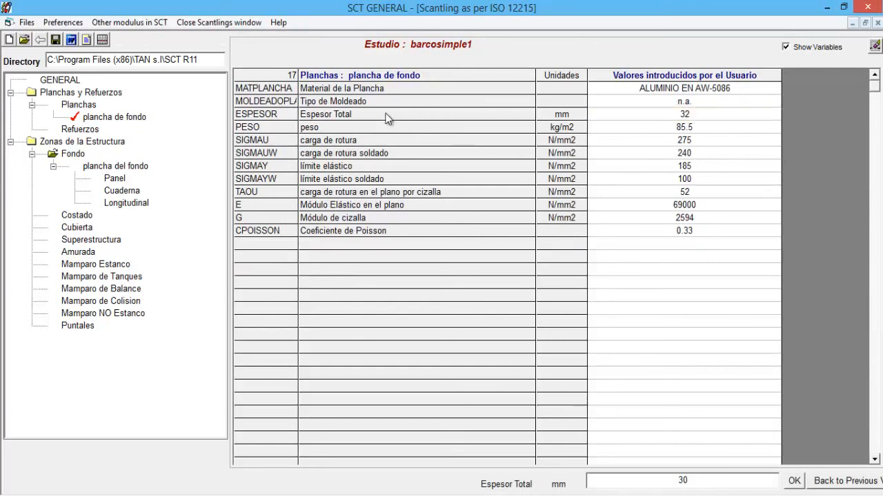
left_click(638, 49)
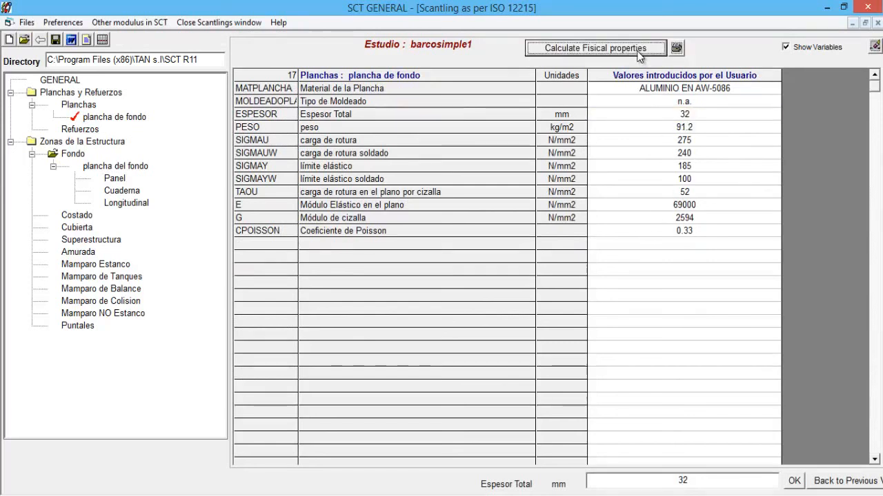
- Open the bottom zone's Panel data and compare the panel's thickness with the regulatory requirement
left_click(108, 168)
left_click(112, 178)
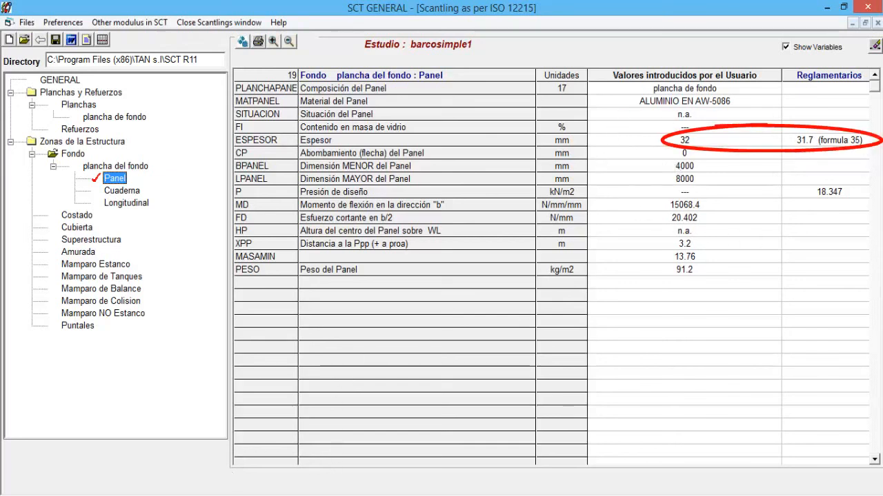
left_click(854, 447)
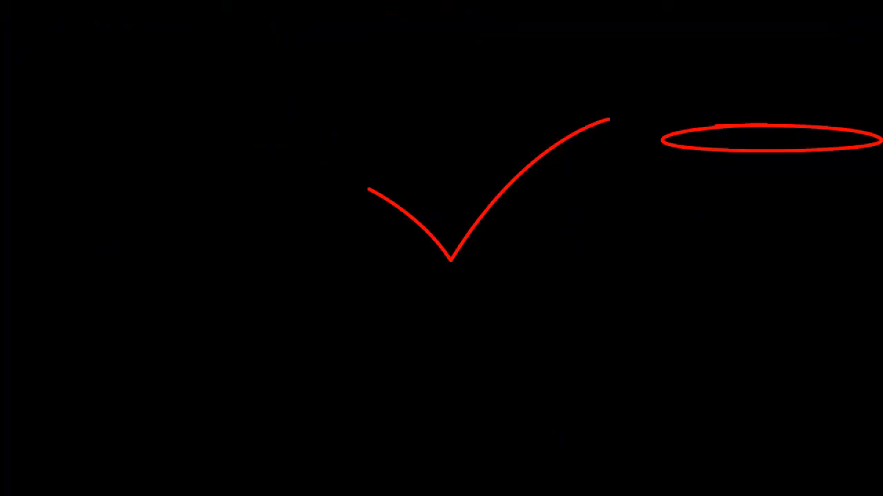